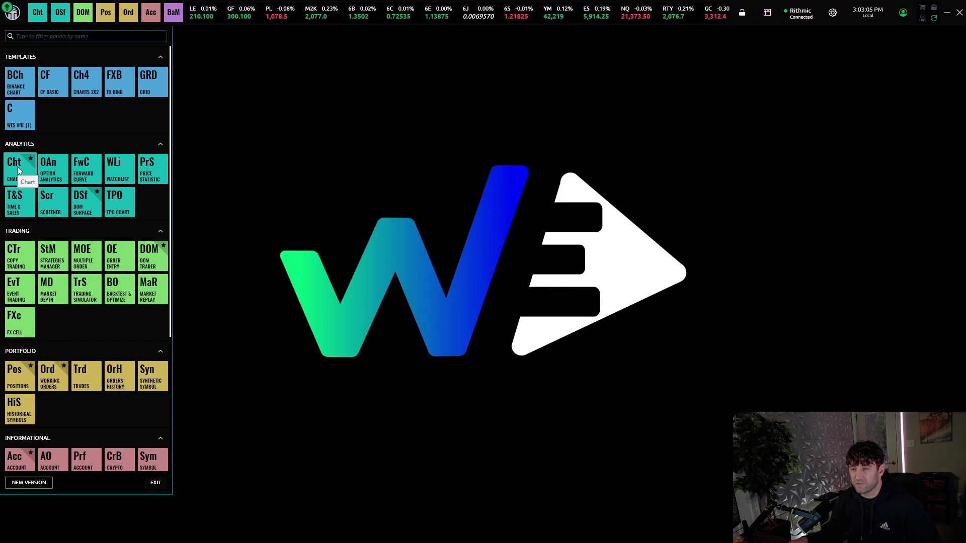
Open a new chart panel and filter its symbol lookup to the Topstep connection only
click(18, 171)
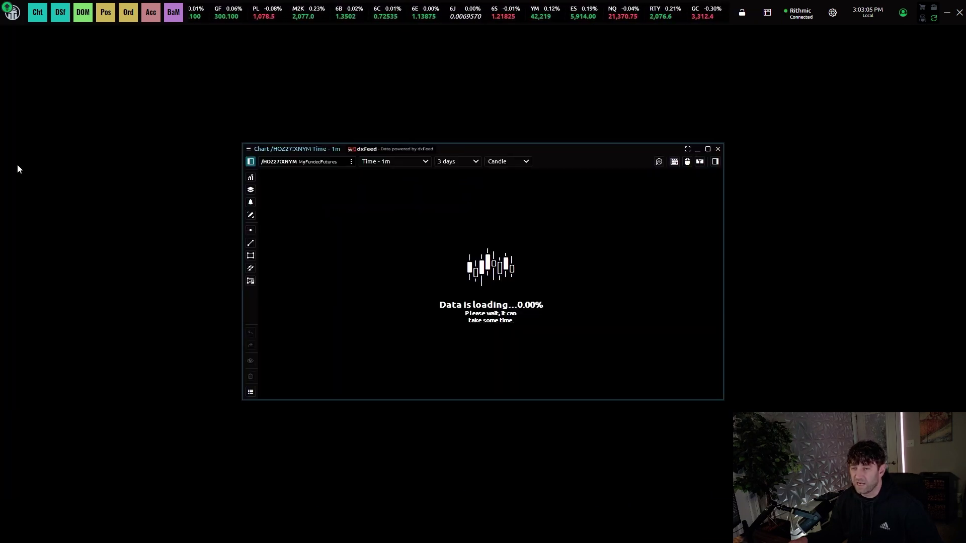
click(351, 166)
click(288, 176)
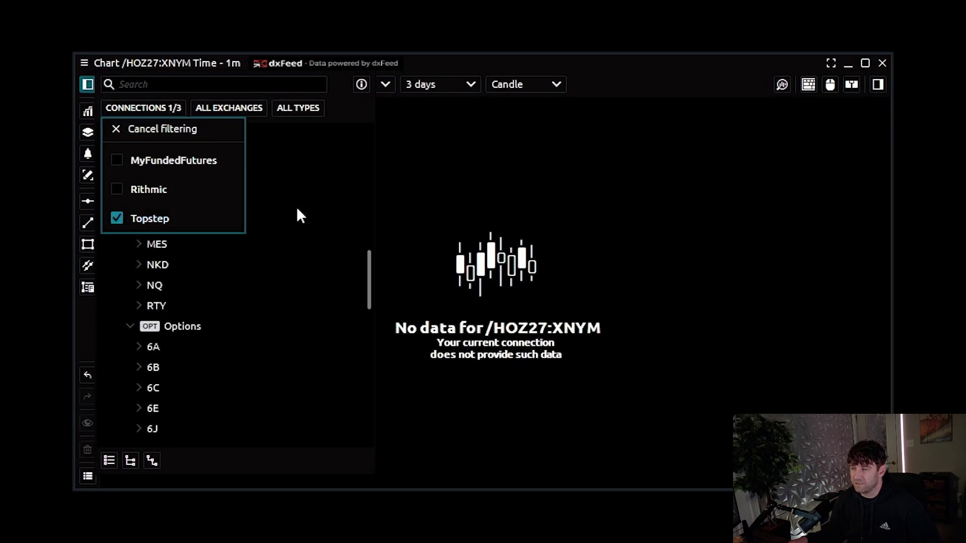
click(298, 210)
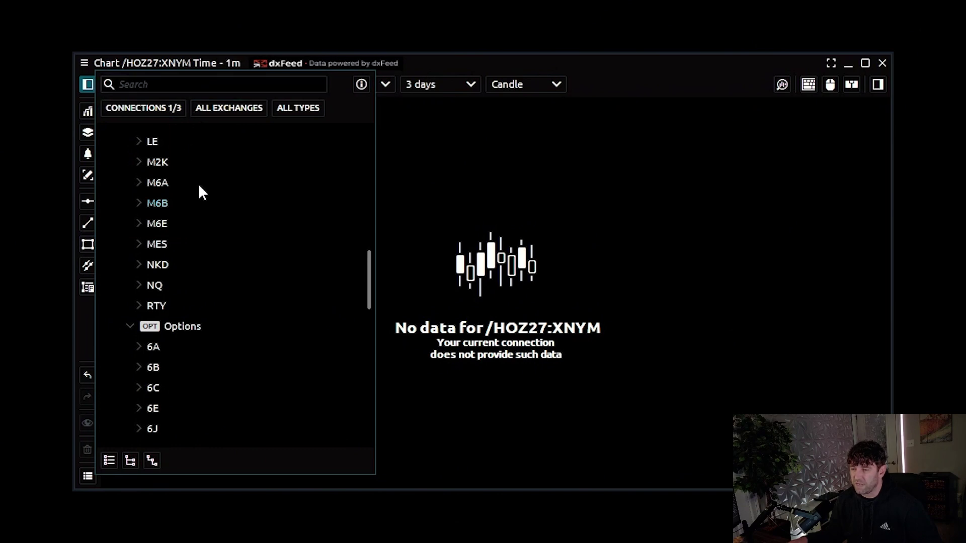
Load the front-month RTY contract from the Topstep CME futures list into the chart
scroll(198, 183, up, 15)
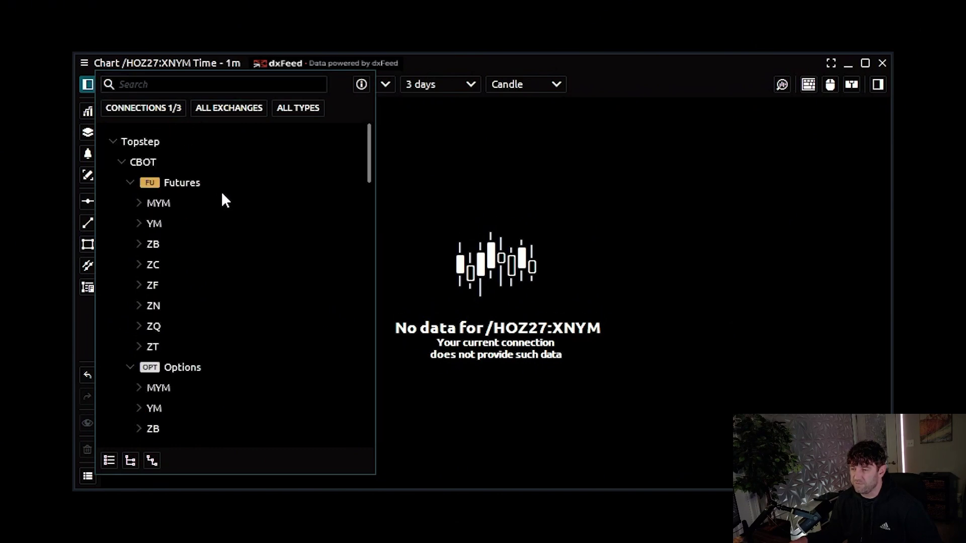
scroll(225, 201, down, 6)
scroll(223, 190, down, 5)
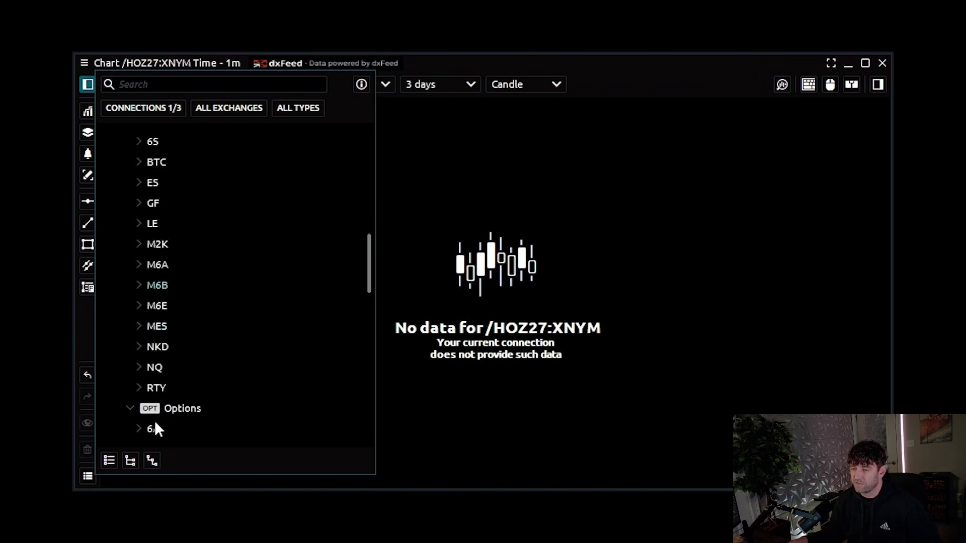
click(163, 388)
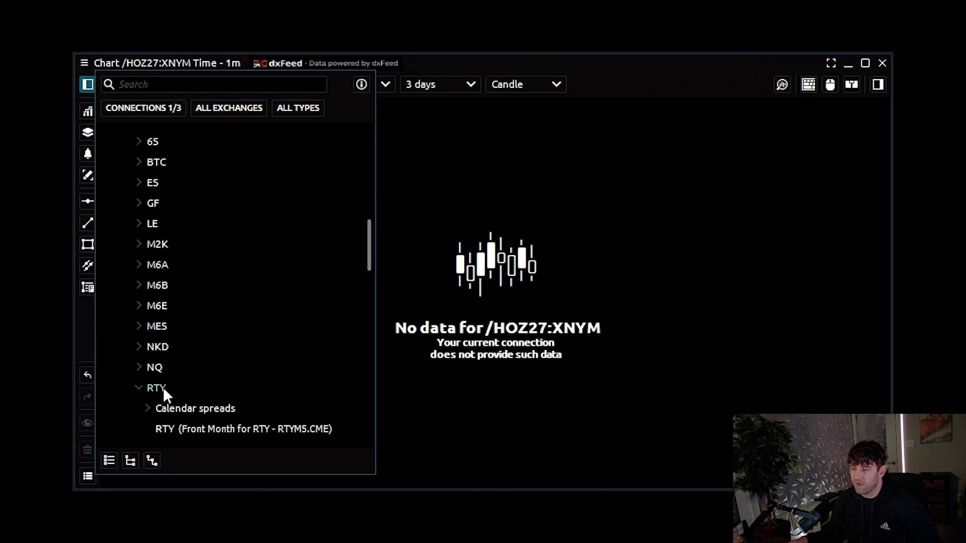
click(226, 428)
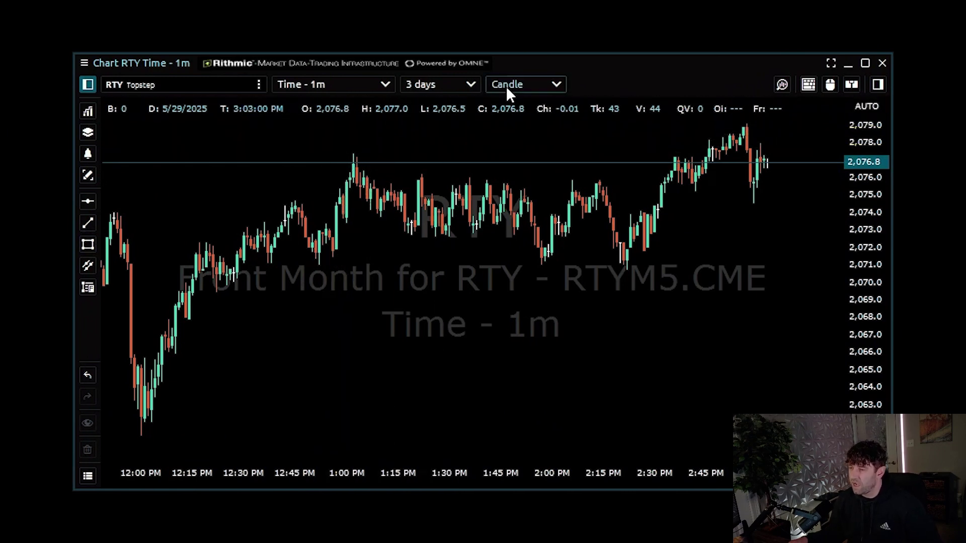
Set the RTY 1m chart's history range to 20 days and place its window in the workspace's lower-right quarter
click(471, 85)
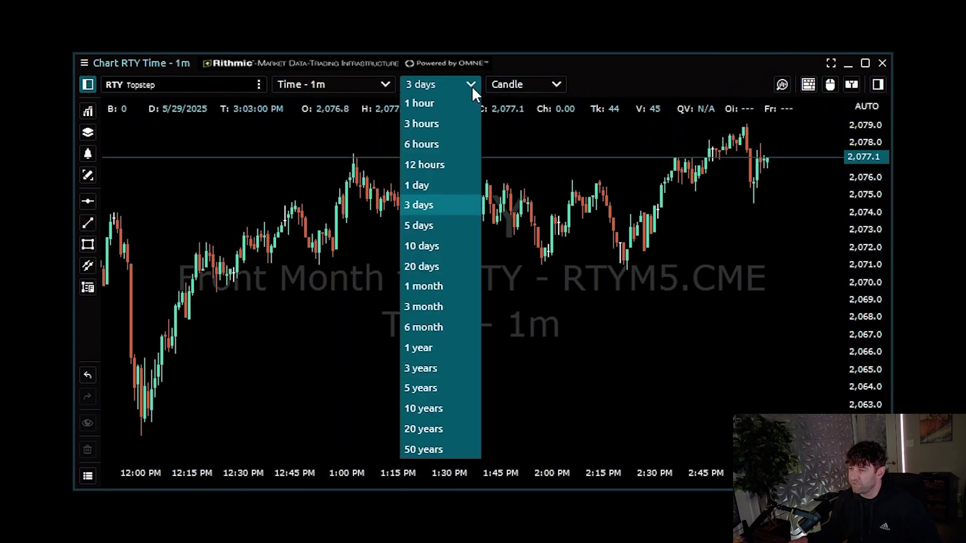
click(424, 265)
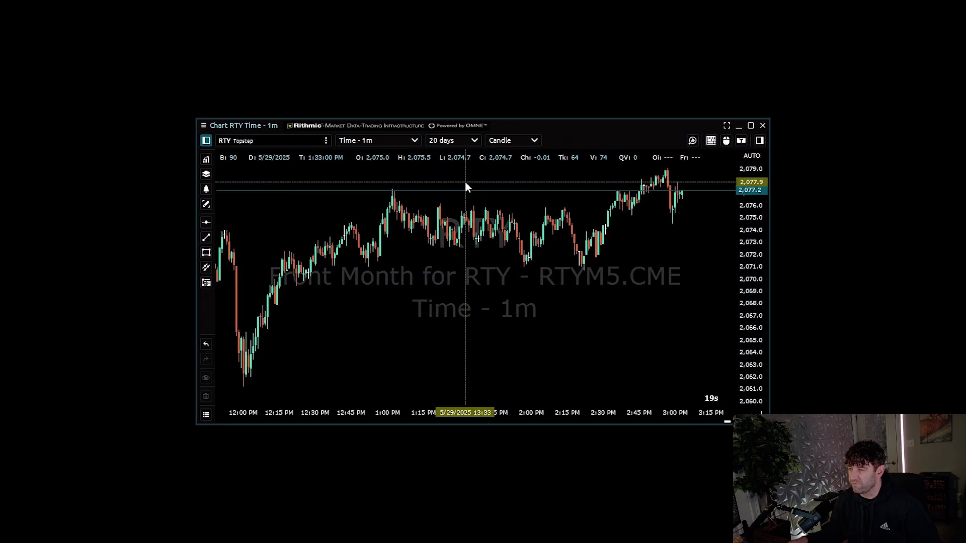
drag(532, 124, 879, 275)
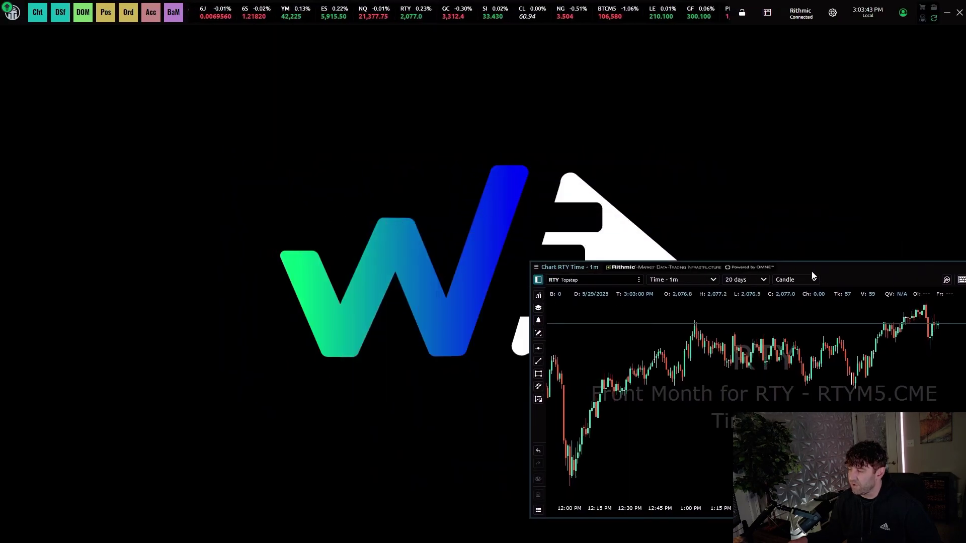
drag(812, 276, 760, 282)
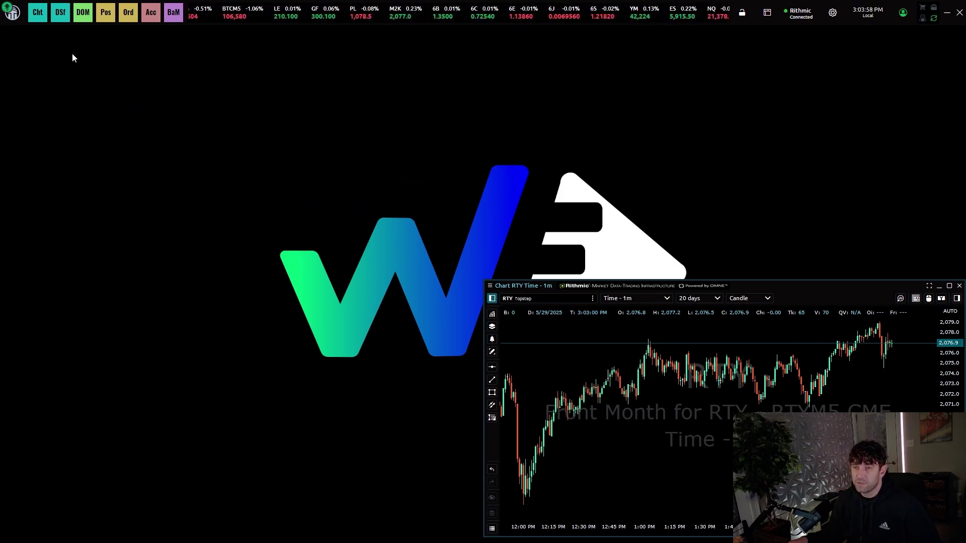
Open a second chart panel and load the Topstep front-month RTY contract in it
click(39, 15)
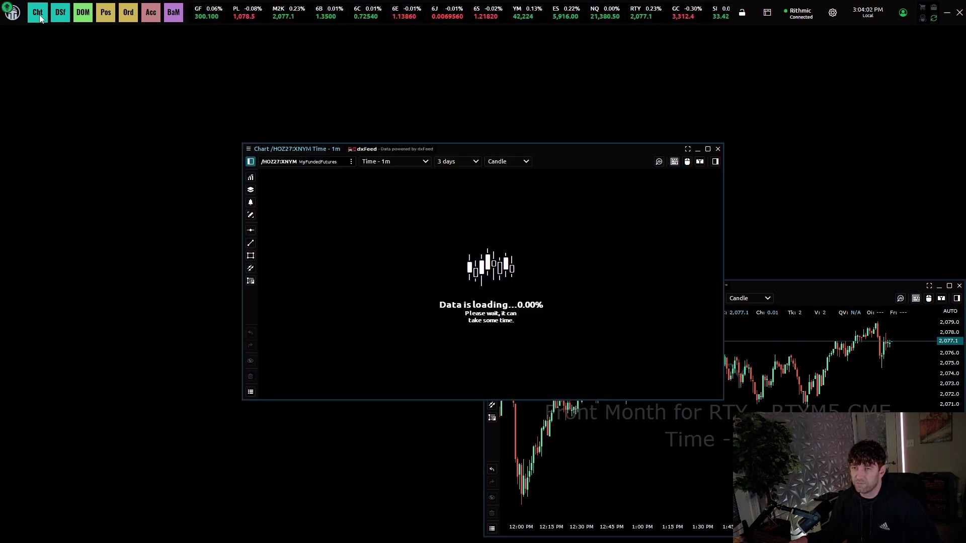
click(351, 161)
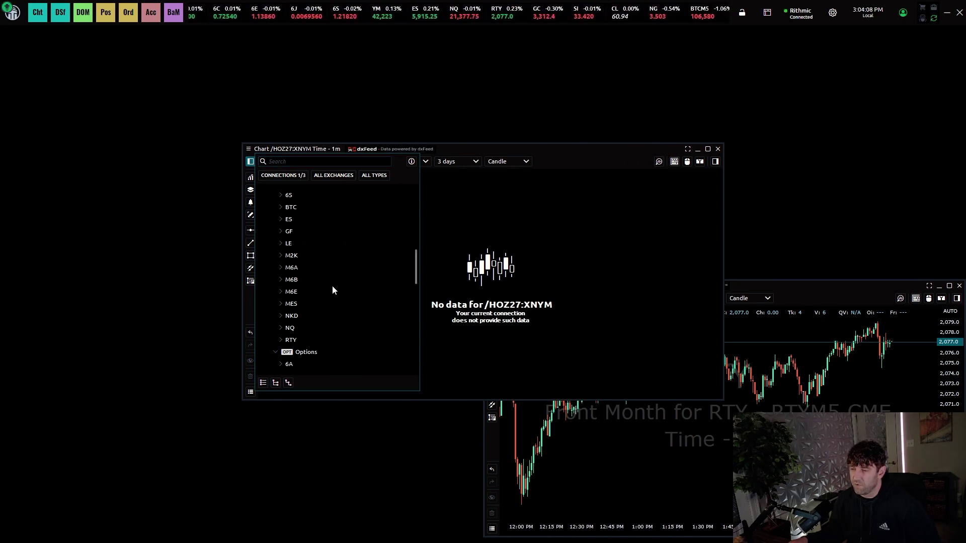
scroll(332, 287, up, 4)
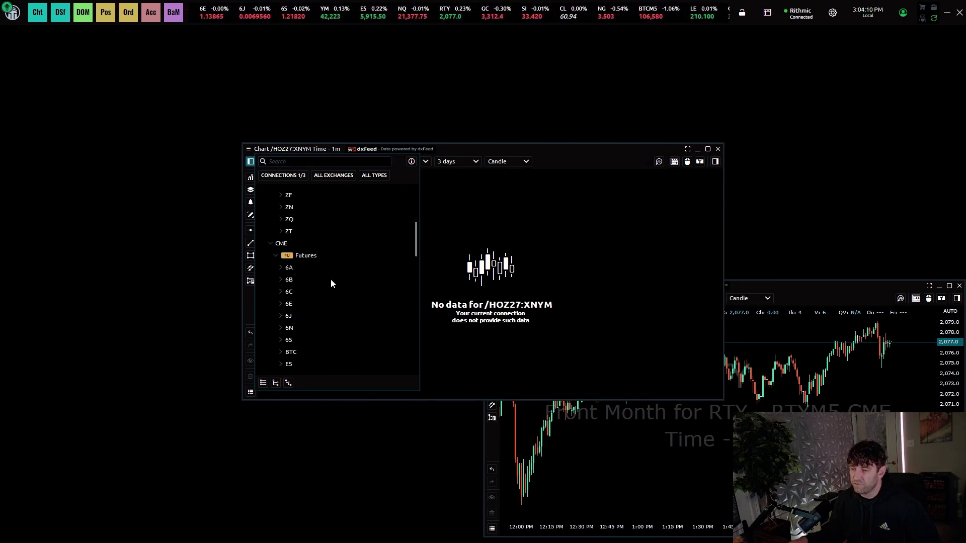
scroll(331, 279, down, 5)
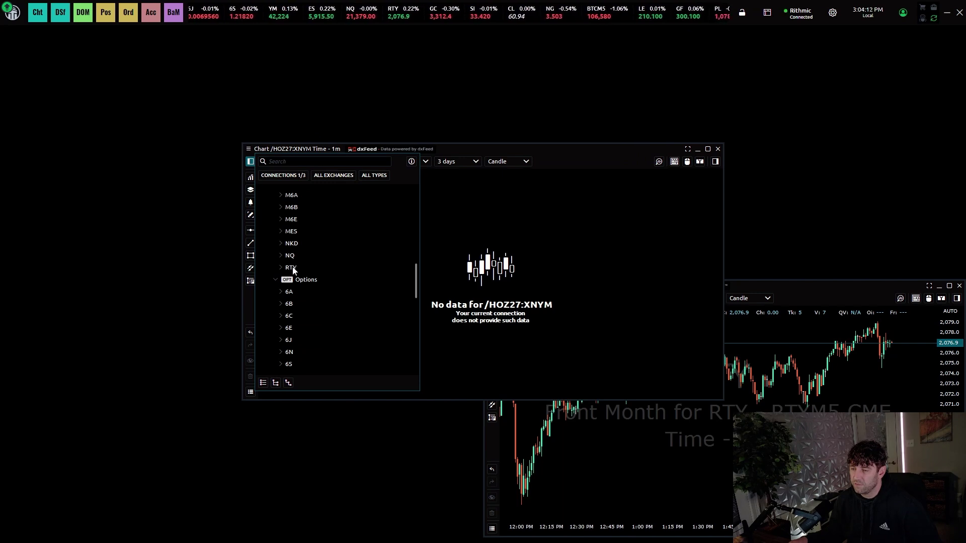
click(292, 268)
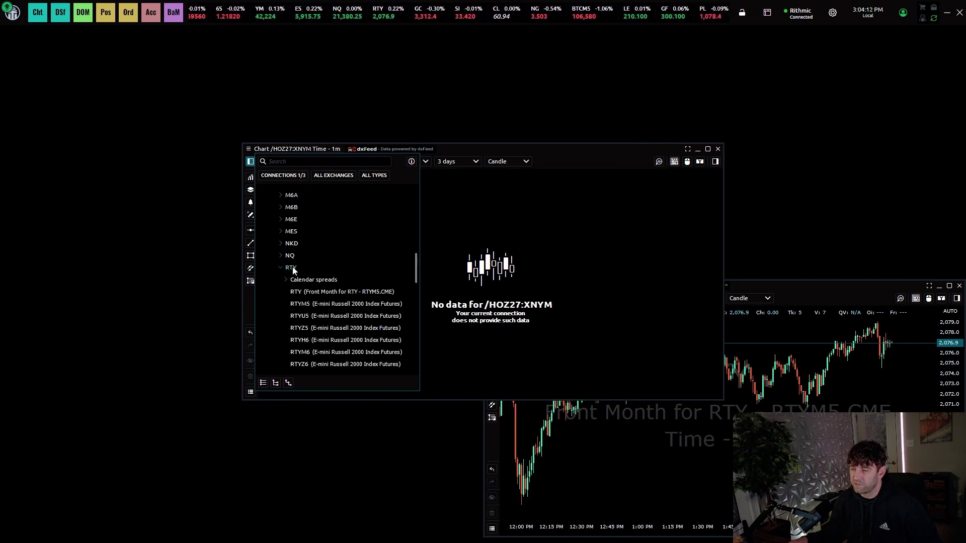
click(318, 293)
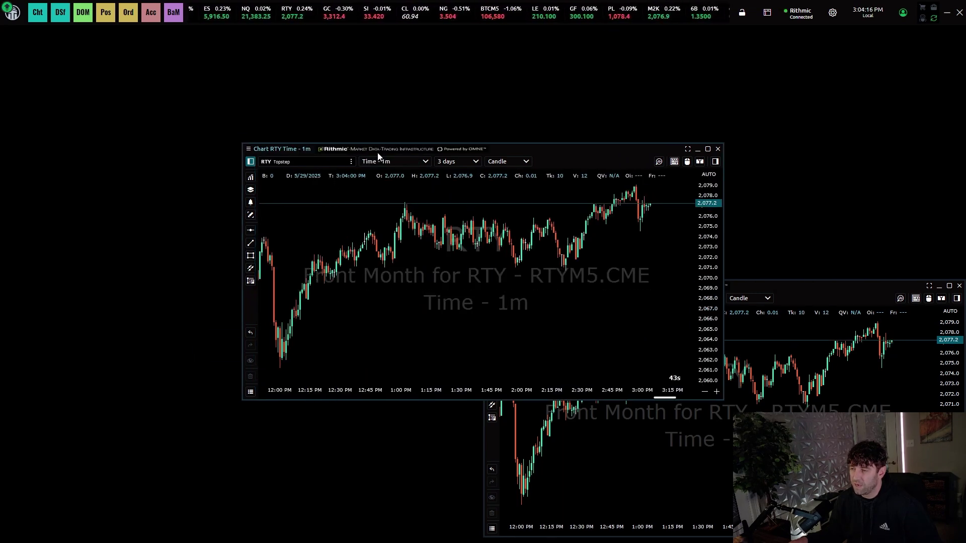
Set the second RTY chart to a 5-minute time period with a 6-month range
click(427, 161)
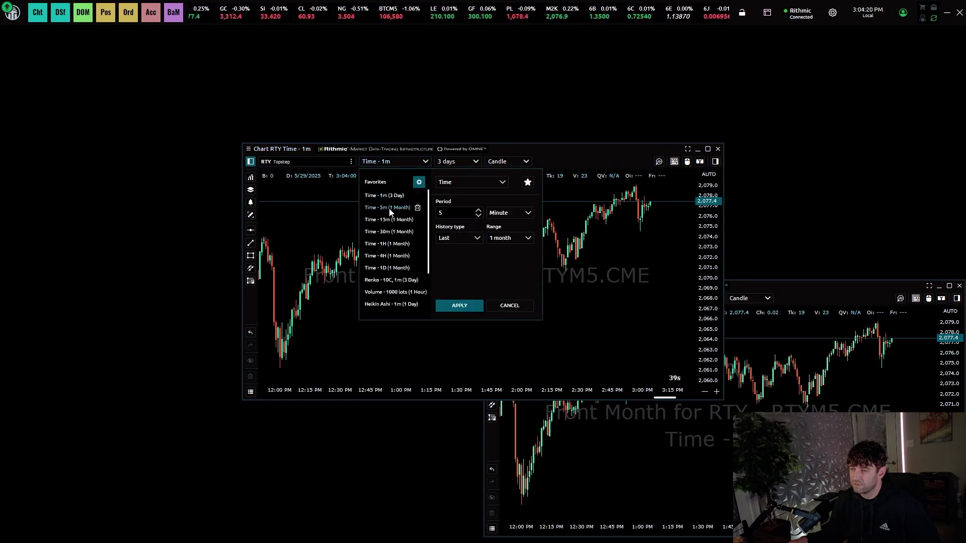
click(530, 238)
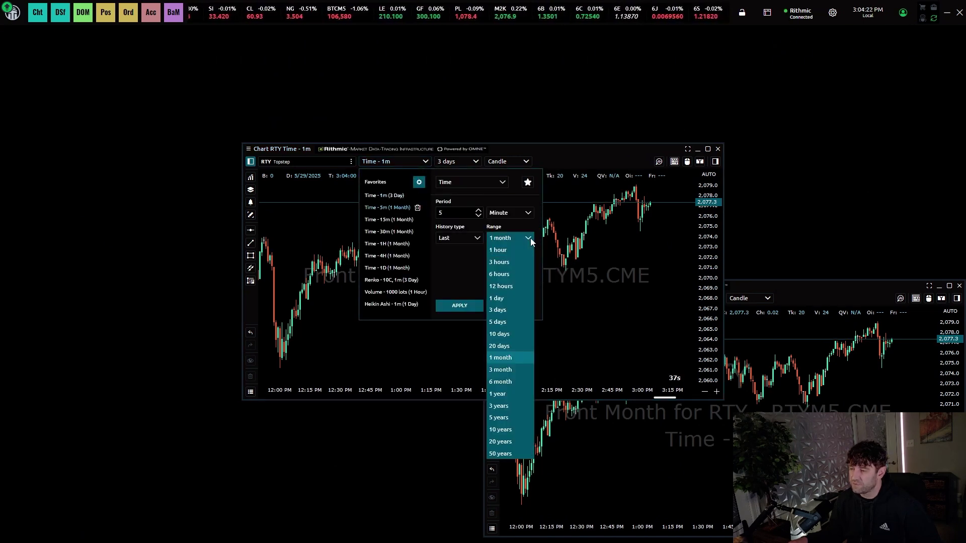
click(502, 382)
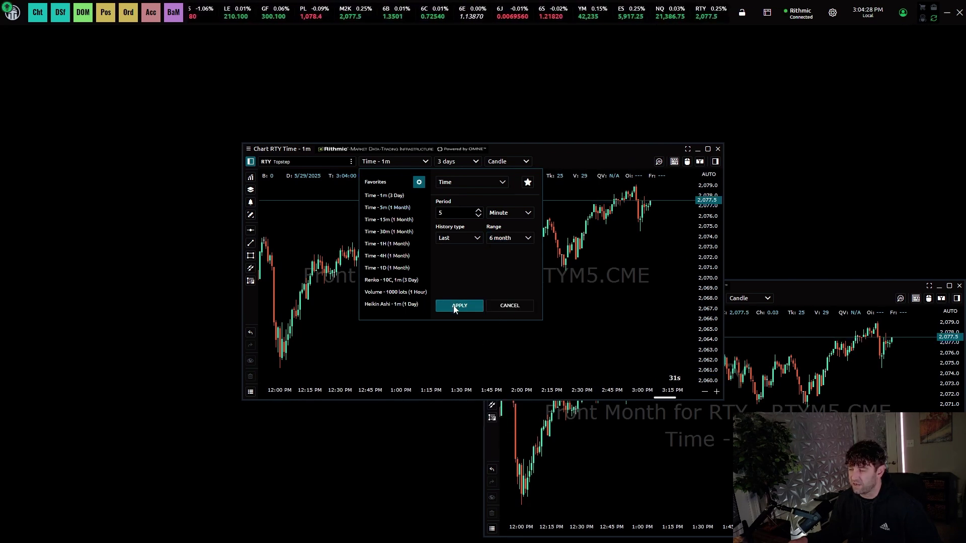
click(458, 306)
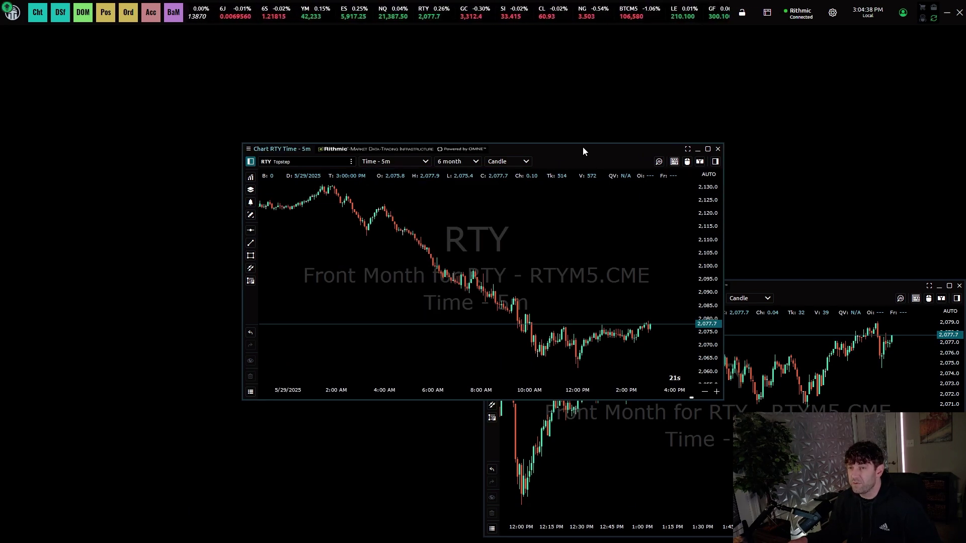
Move the 5m chart to the workspace's upper-left corner and stretch it down to full height
drag(584, 148, 334, 41)
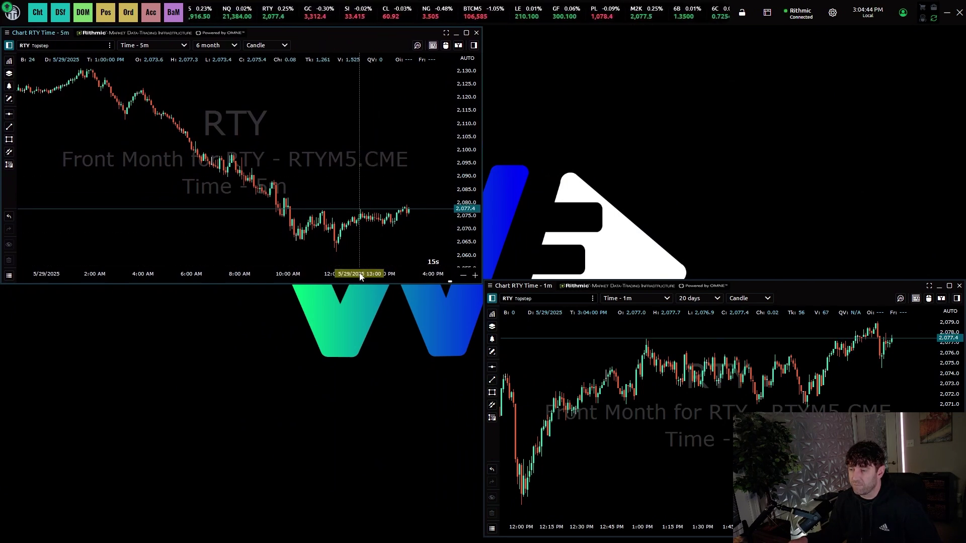
drag(360, 284, 318, 542)
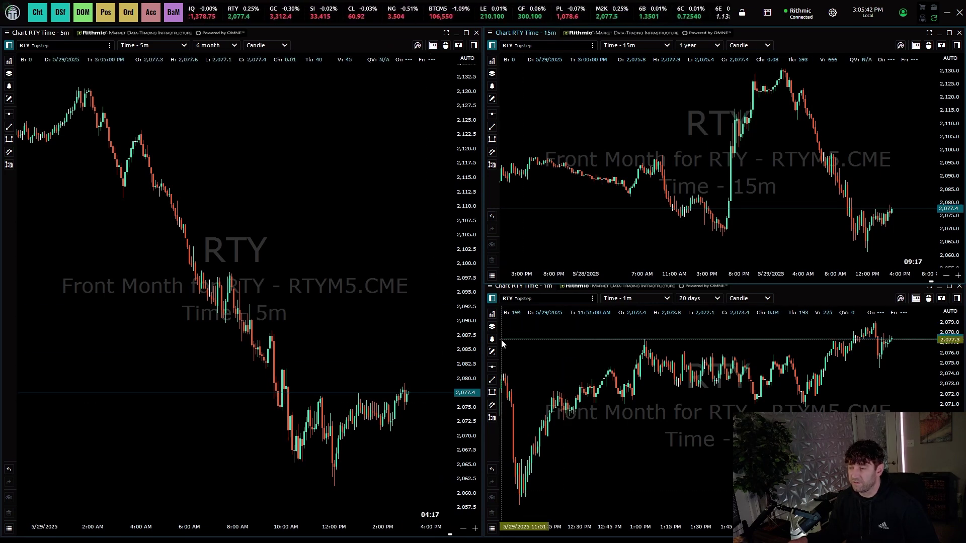
Show the order entry sidebar on the 5m chart and switch it to slim mode
click(474, 46)
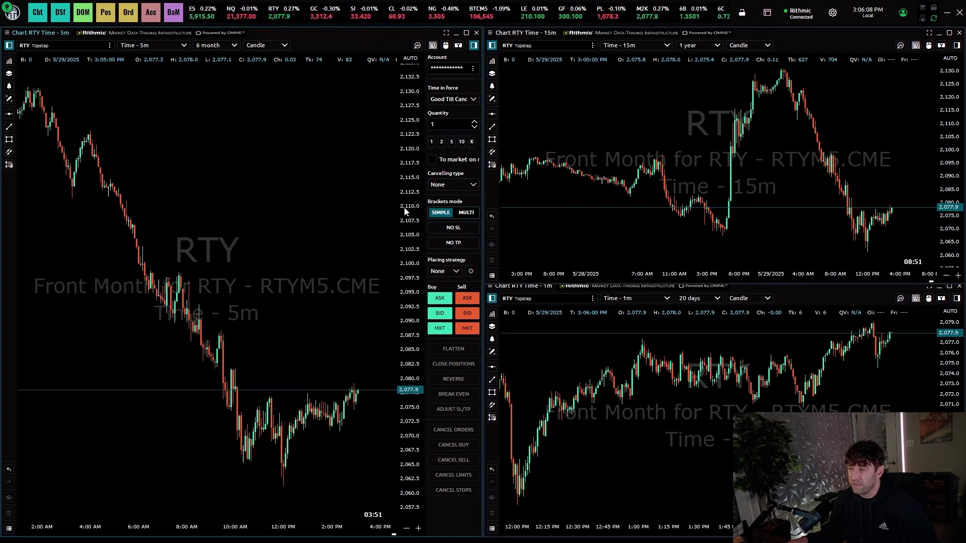
right_click(462, 53)
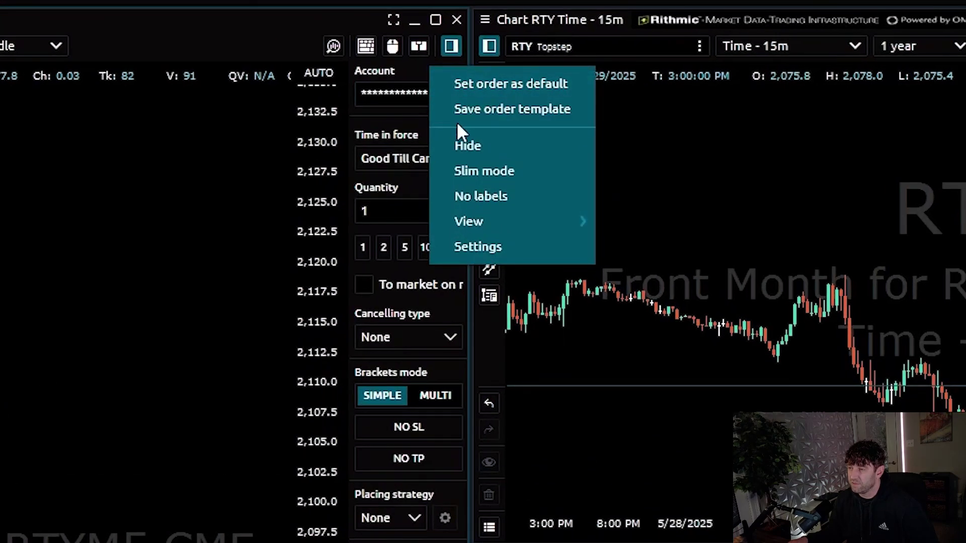
click(460, 170)
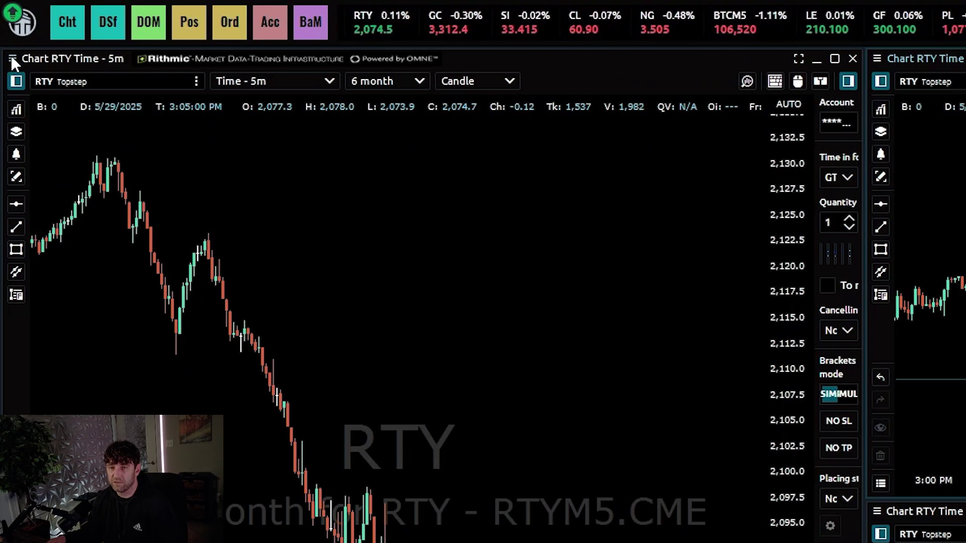
Create a bind from the 5m chart that also includes the 15m and 1m RTY charts
click(12, 57)
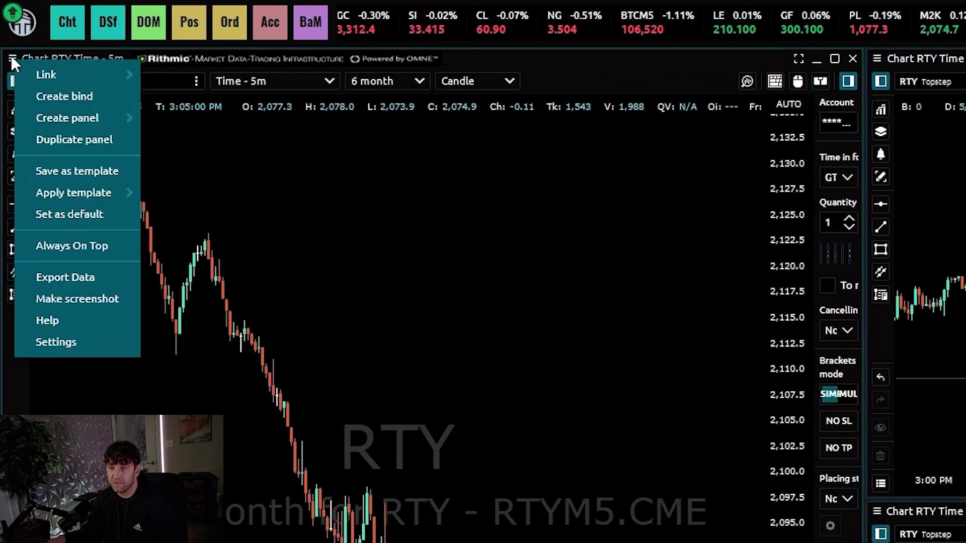
click(49, 97)
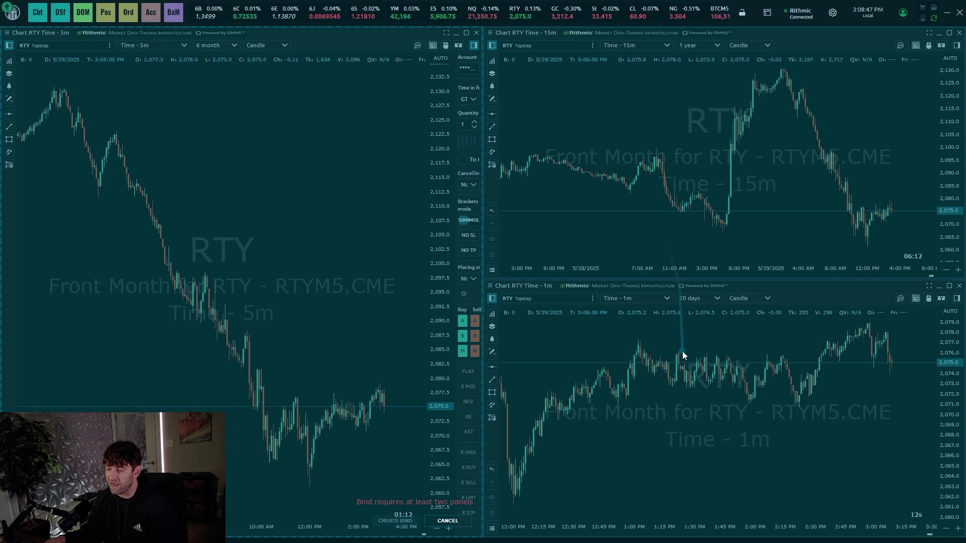
click(683, 351)
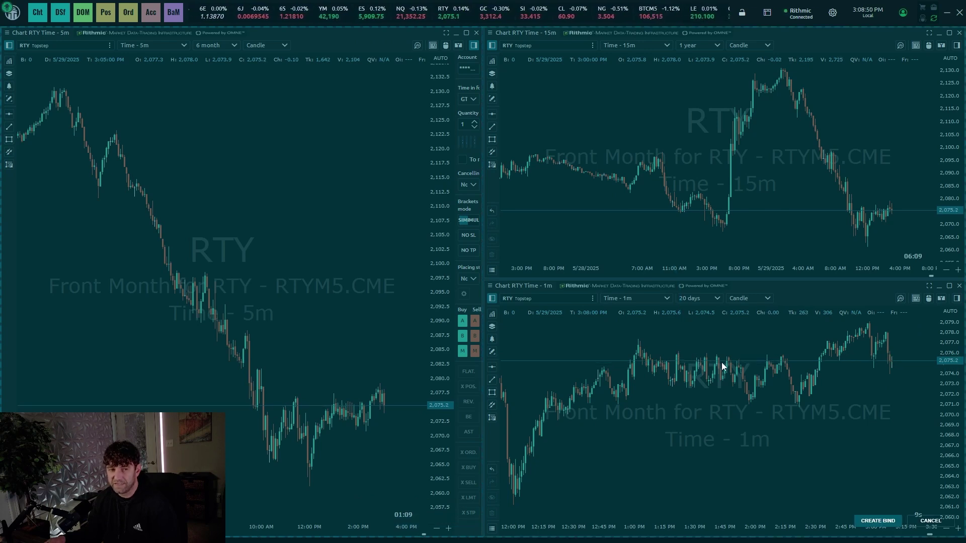
click(876, 521)
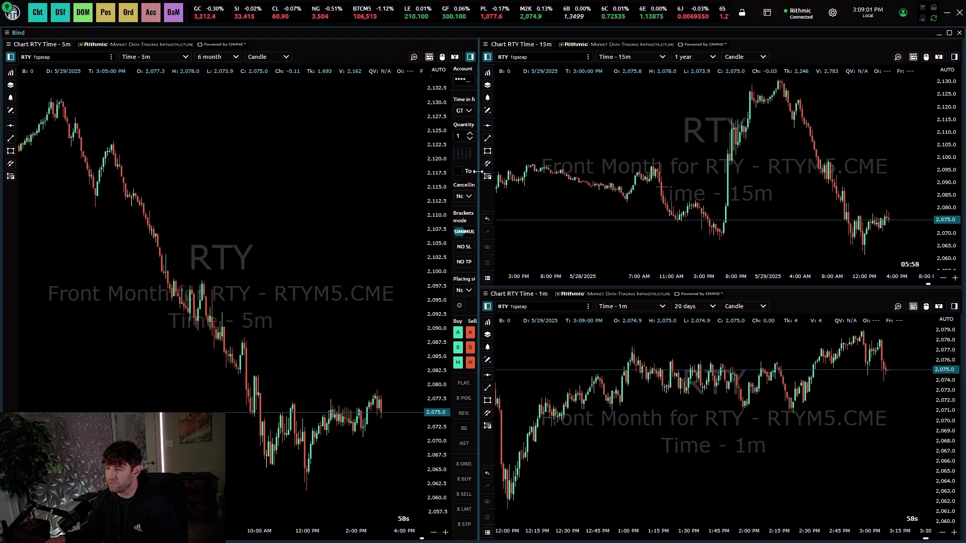
Resize the bound charts: widen the 5m chart slightly and adjust the 15m/1m divider, leaving those two at about equal heights
drag(481, 172, 492, 203)
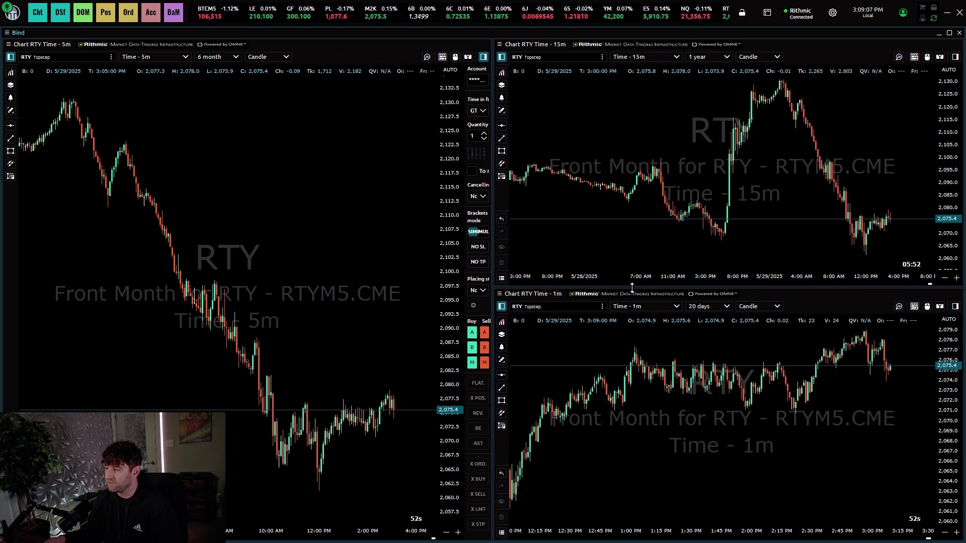
drag(638, 288, 623, 539)
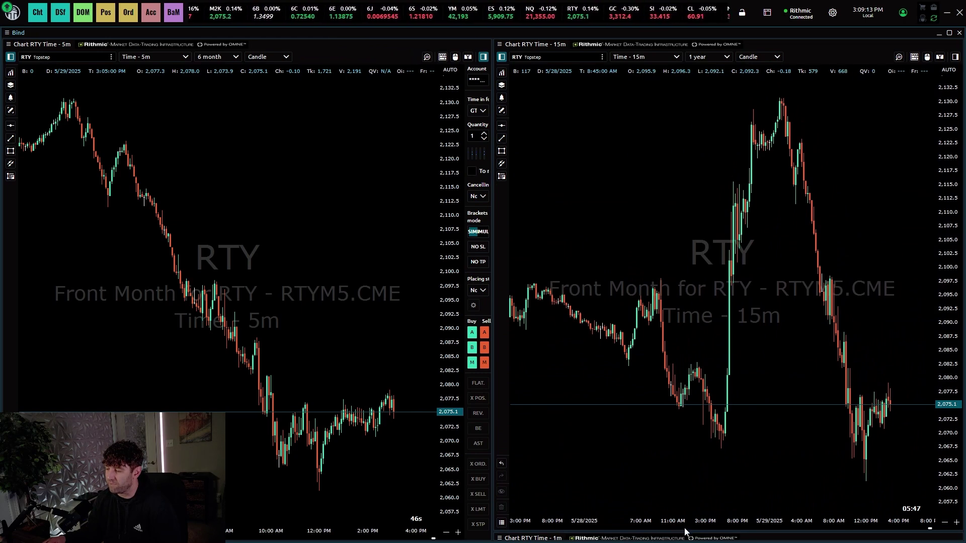
drag(686, 531, 732, 3)
drag(728, 49, 694, 292)
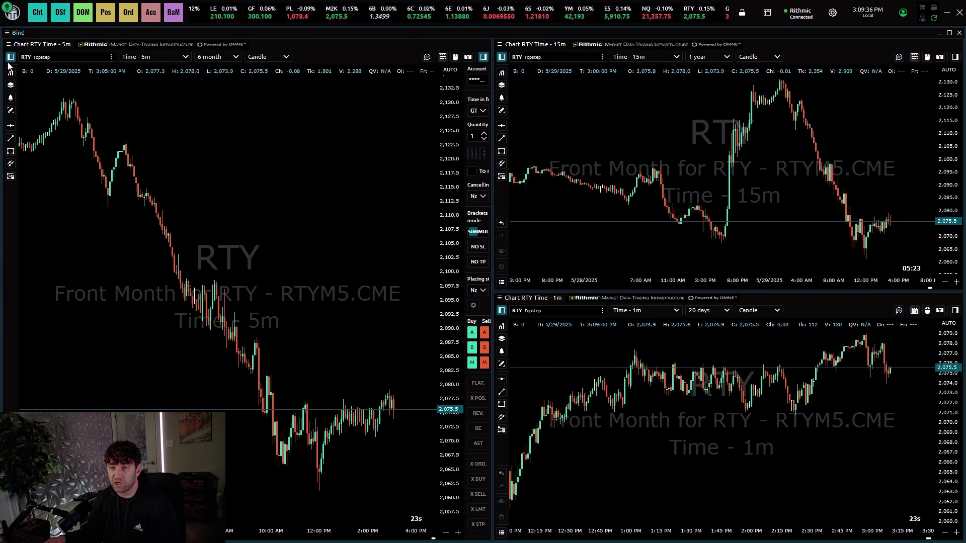
Unbind the three RTY charts into separate panels
click(8, 34)
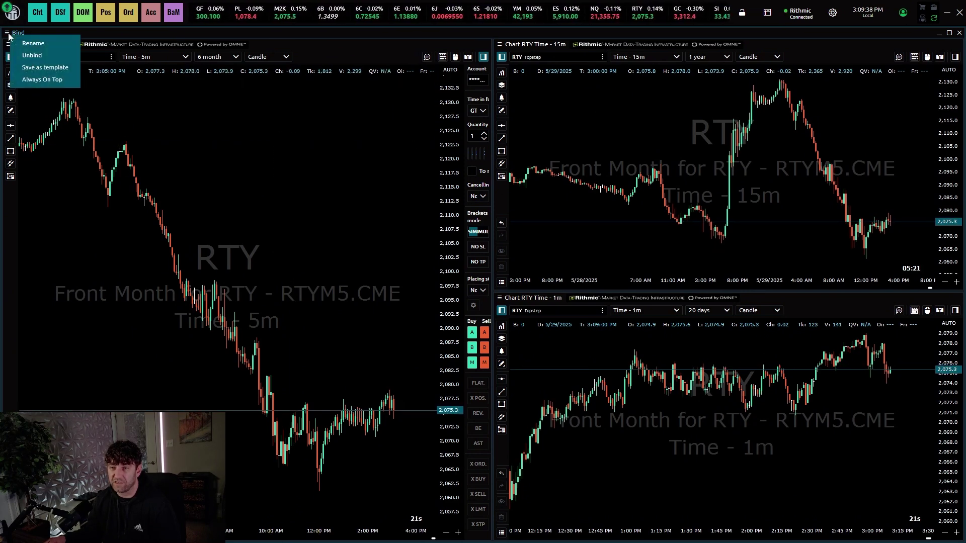
click(25, 57)
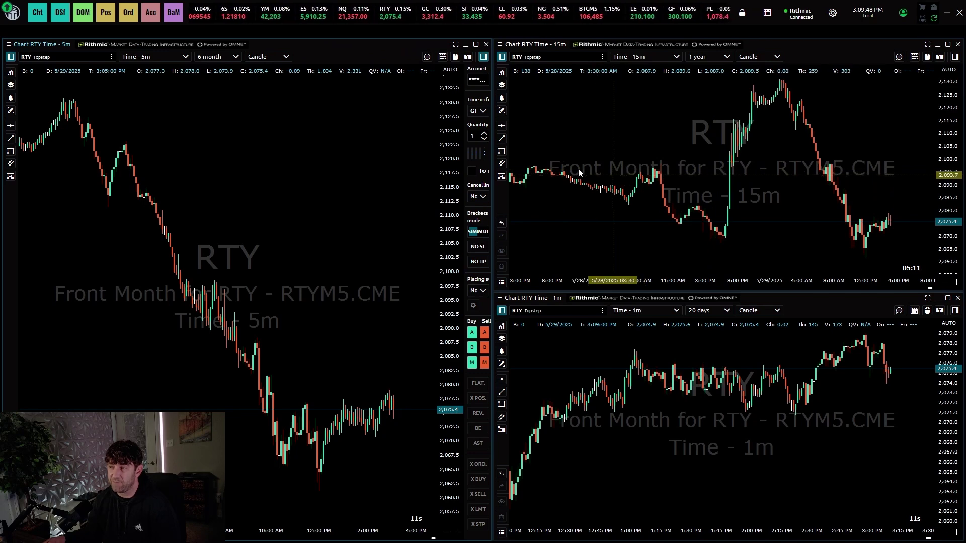
Open a new chart panel and load the RTY front-month futures symbol from the Rithmic connection
click(40, 18)
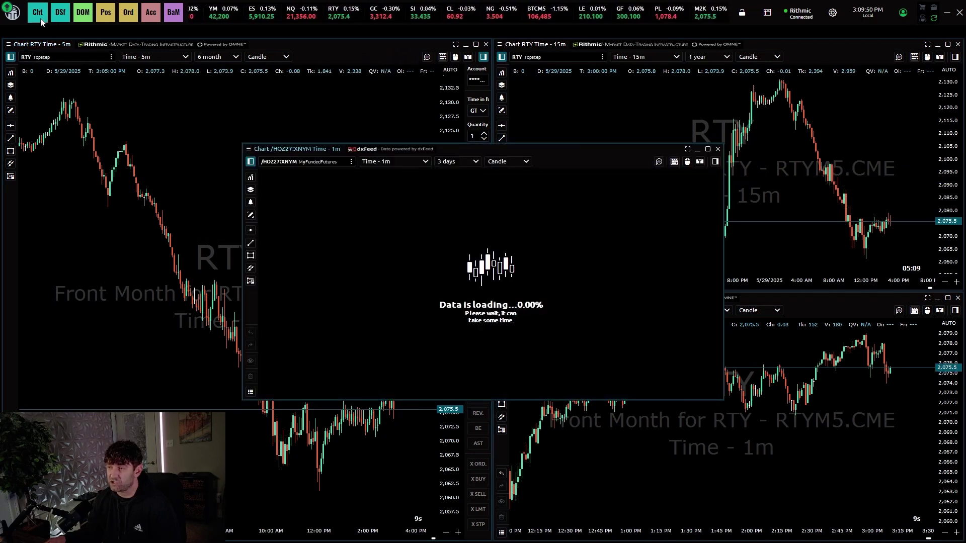
click(346, 163)
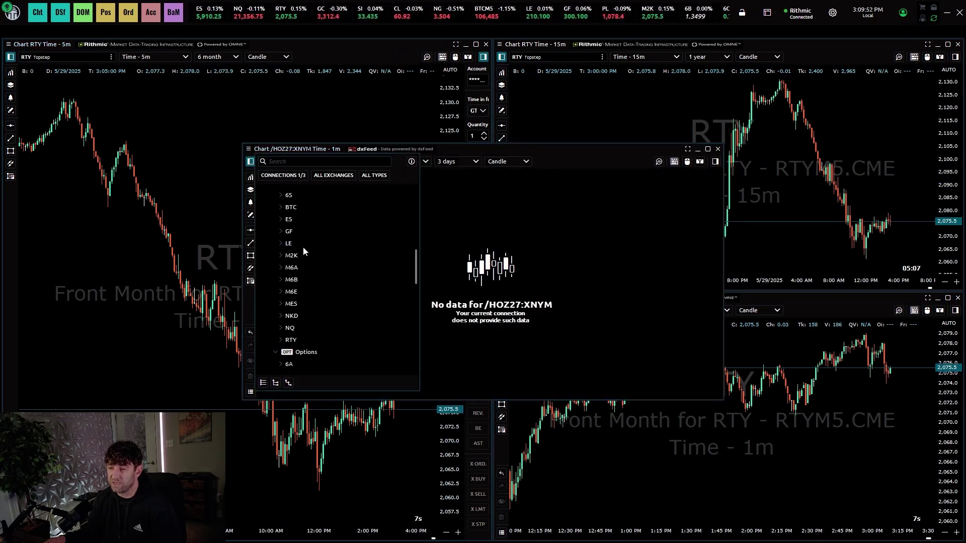
scroll(344, 342, down, 1)
click(336, 340)
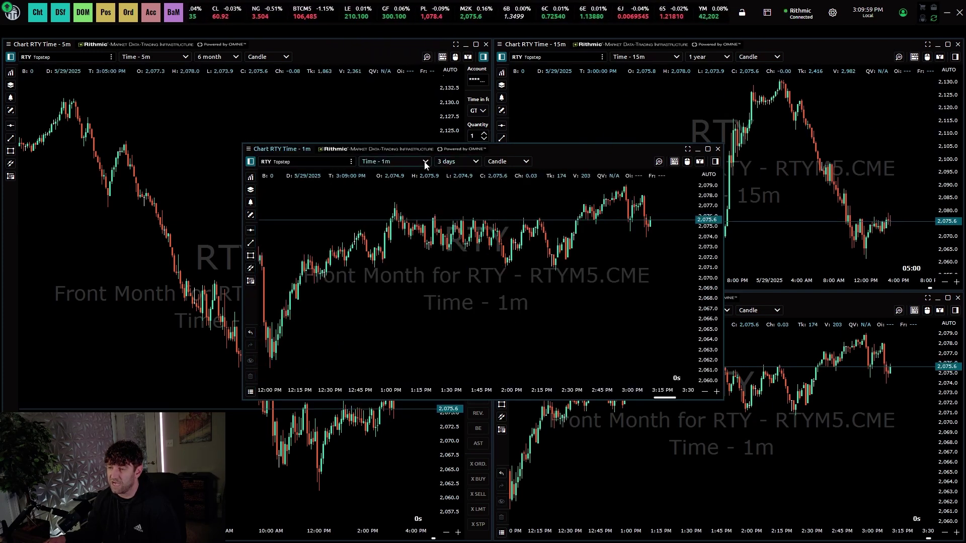
Set the new RTY chart to a 1-hour time period with a 3-year history range
click(425, 161)
click(387, 244)
click(509, 239)
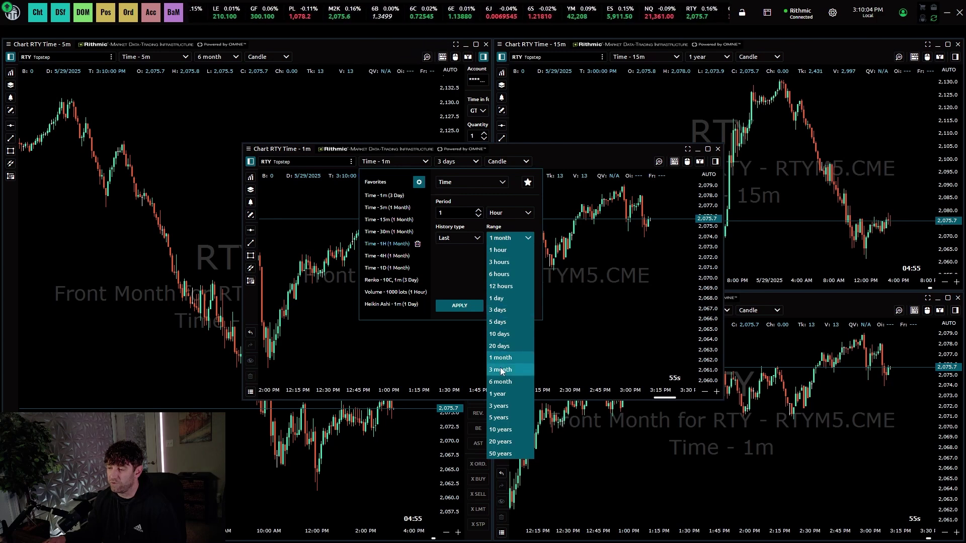
click(499, 406)
click(460, 306)
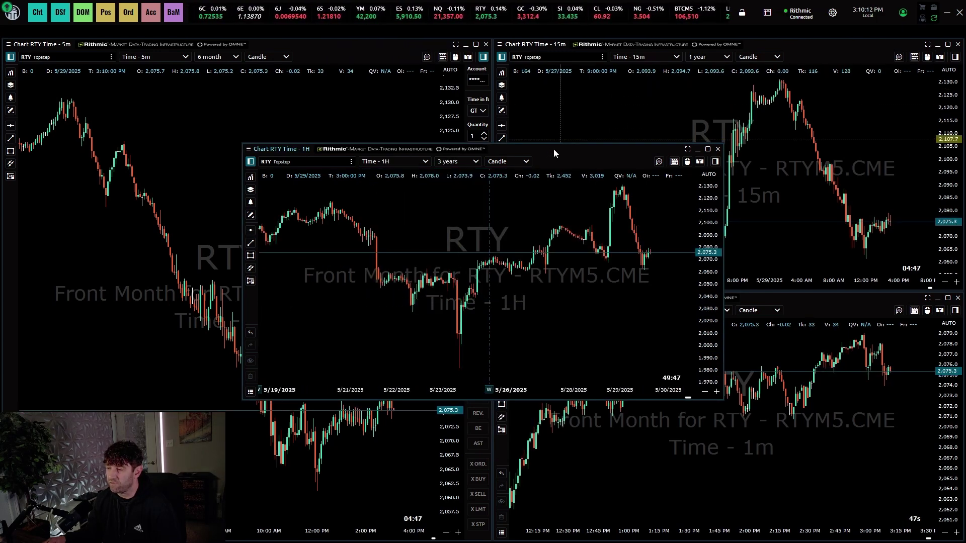
Group the floating 1H RTY chart with the 15m RTY chart so both share one tabbed panel
drag(553, 149, 554, 148)
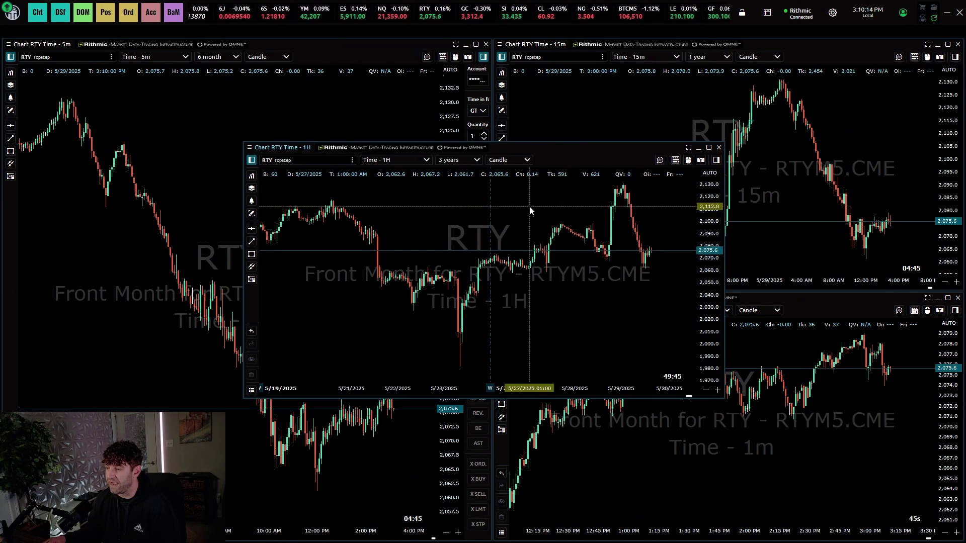
scroll(530, 207, down, 5)
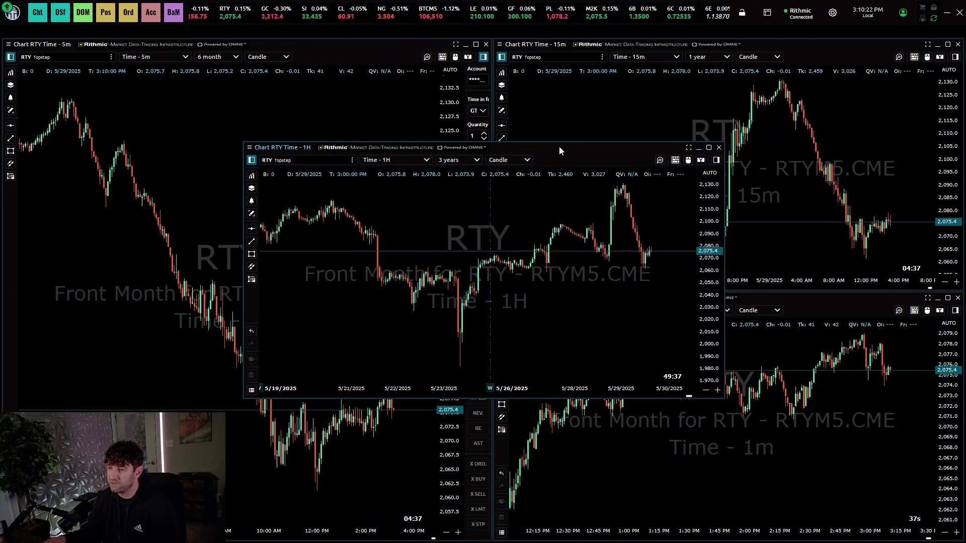
drag(559, 147, 760, 47)
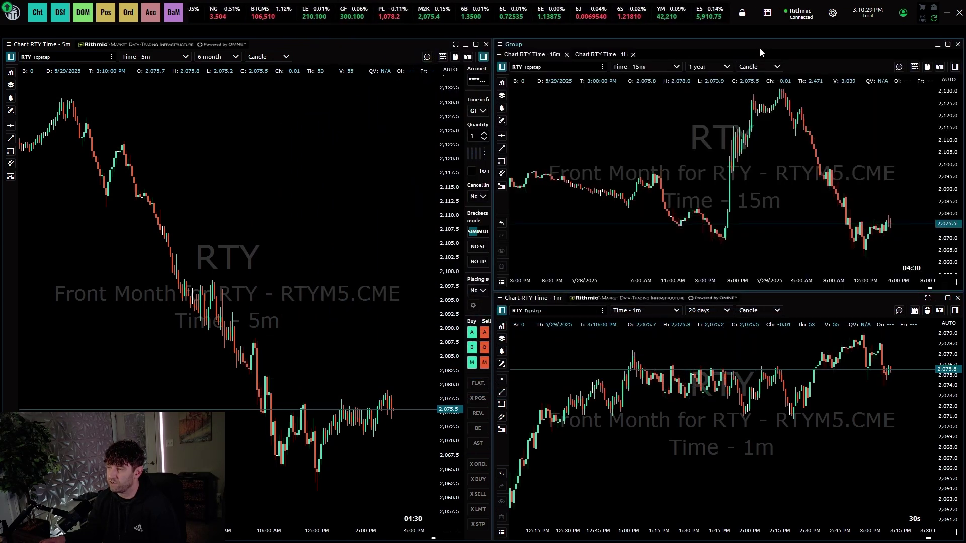
Switch between the 1H and 15m charts in the group, ending with the 1H chart shown
click(598, 54)
click(544, 57)
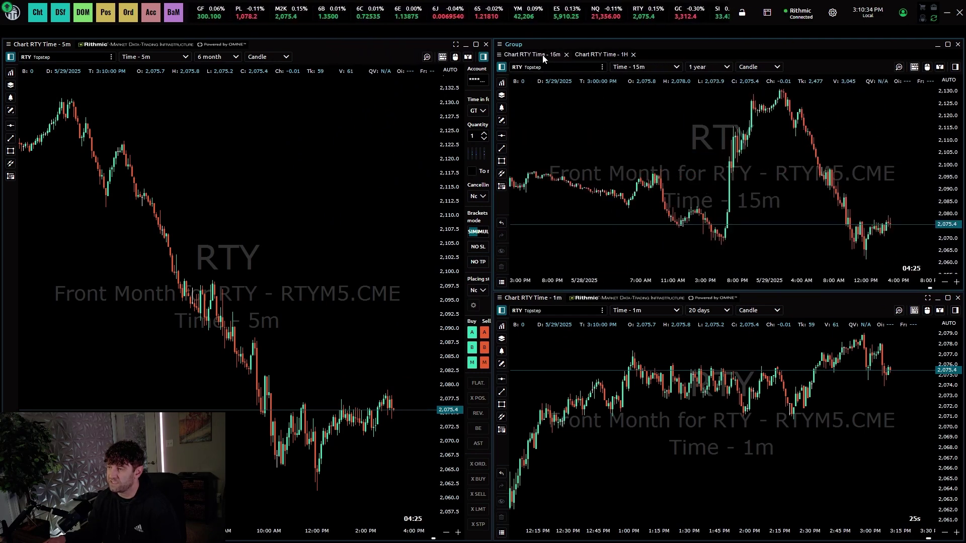
click(612, 55)
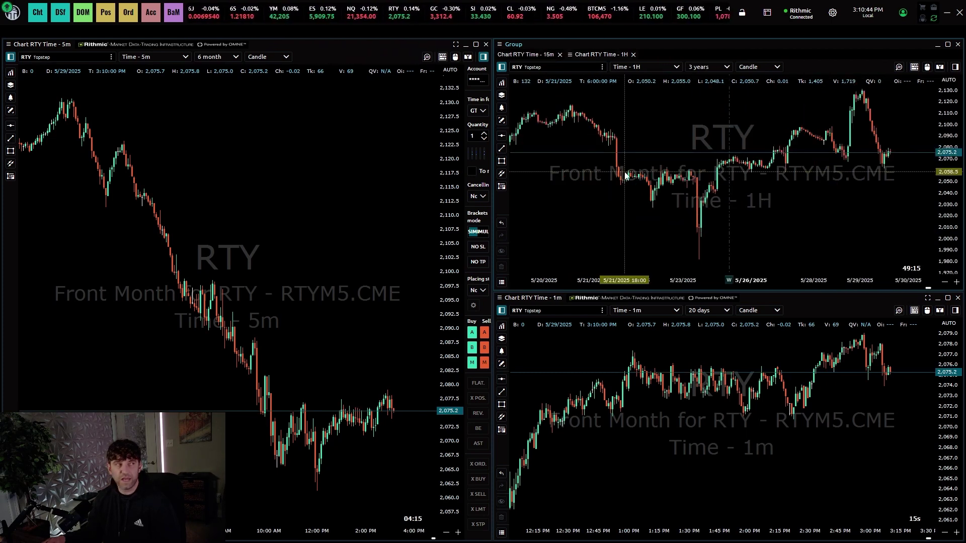